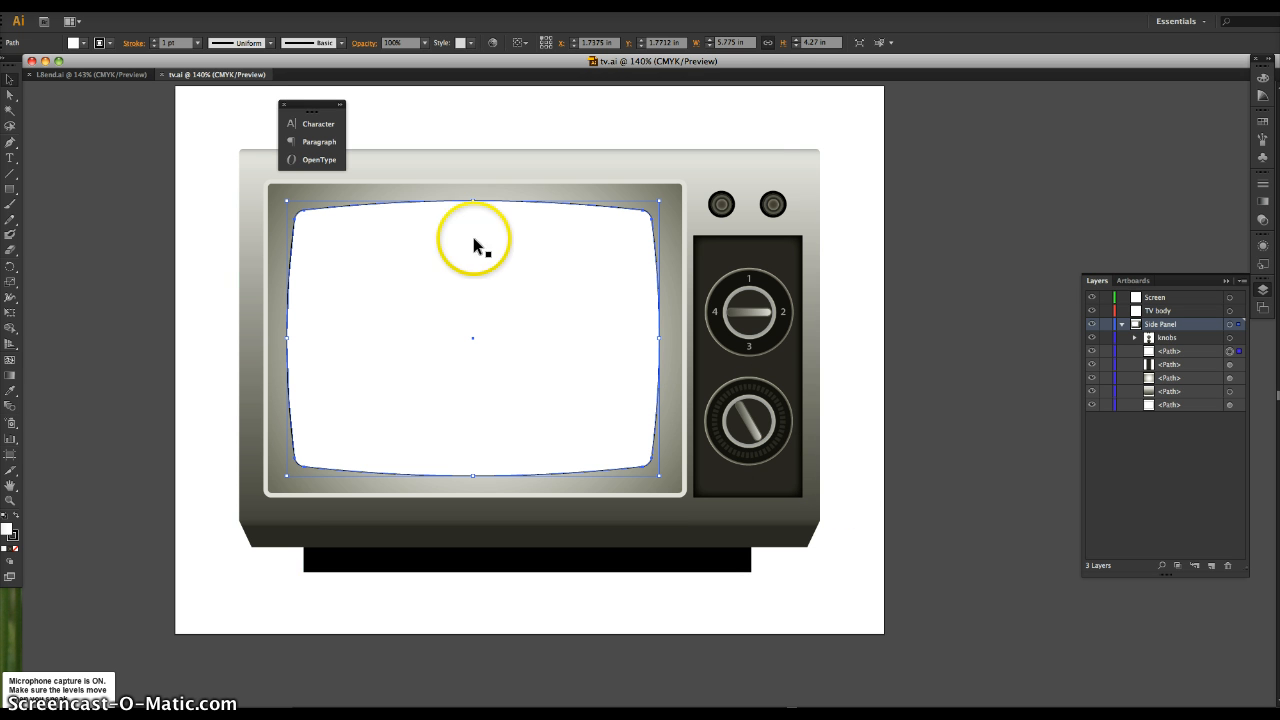
Move the white TV screen path from the Side Panel layer into the Screen layer, and deselect the artwork
{"action": "left_click", "coordinate": [447, 248]}
{"action": "left_click", "coordinate": [856, 263]}
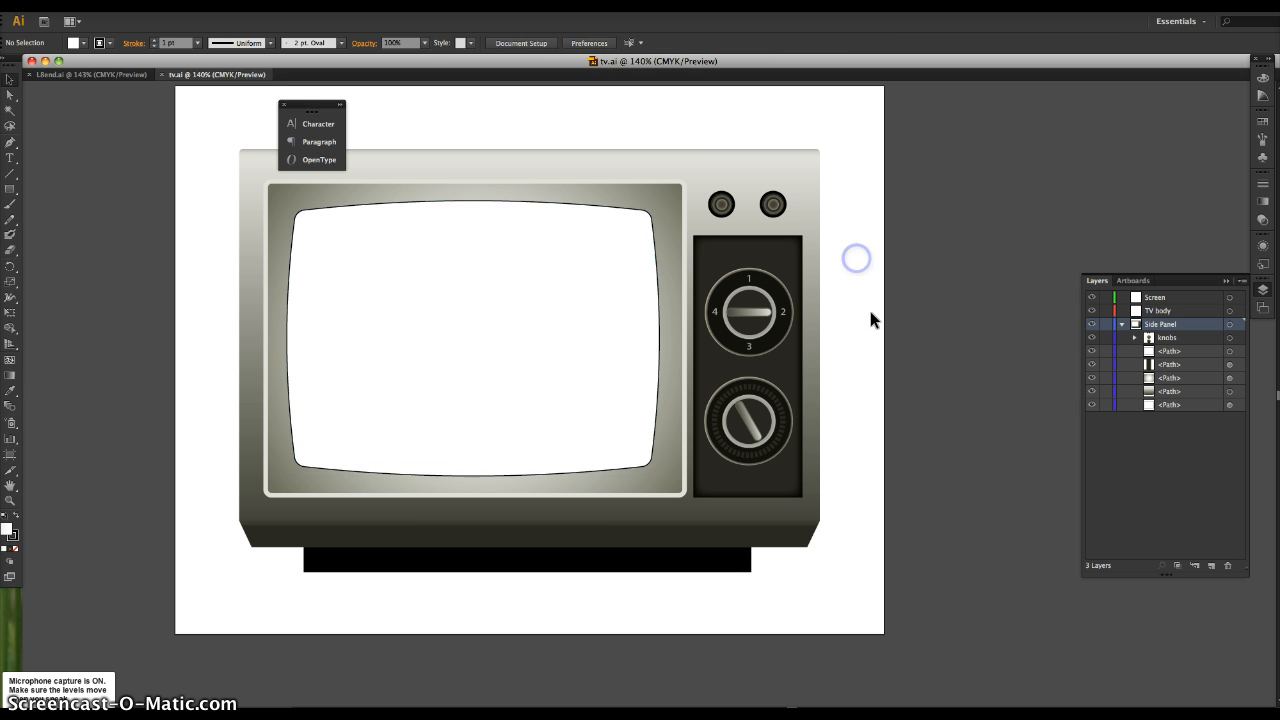
{"action": "left_click", "coordinate": [519, 212]}
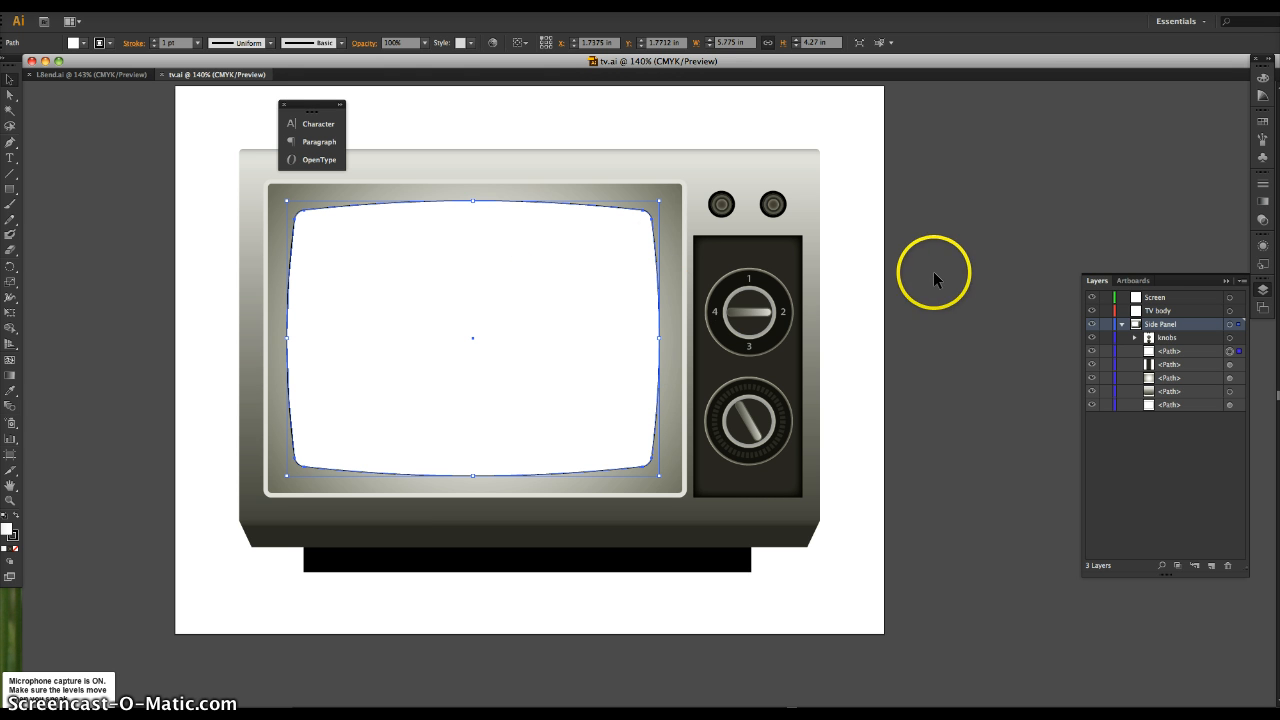
{"action": "left_click", "coordinate": [1134, 338]}
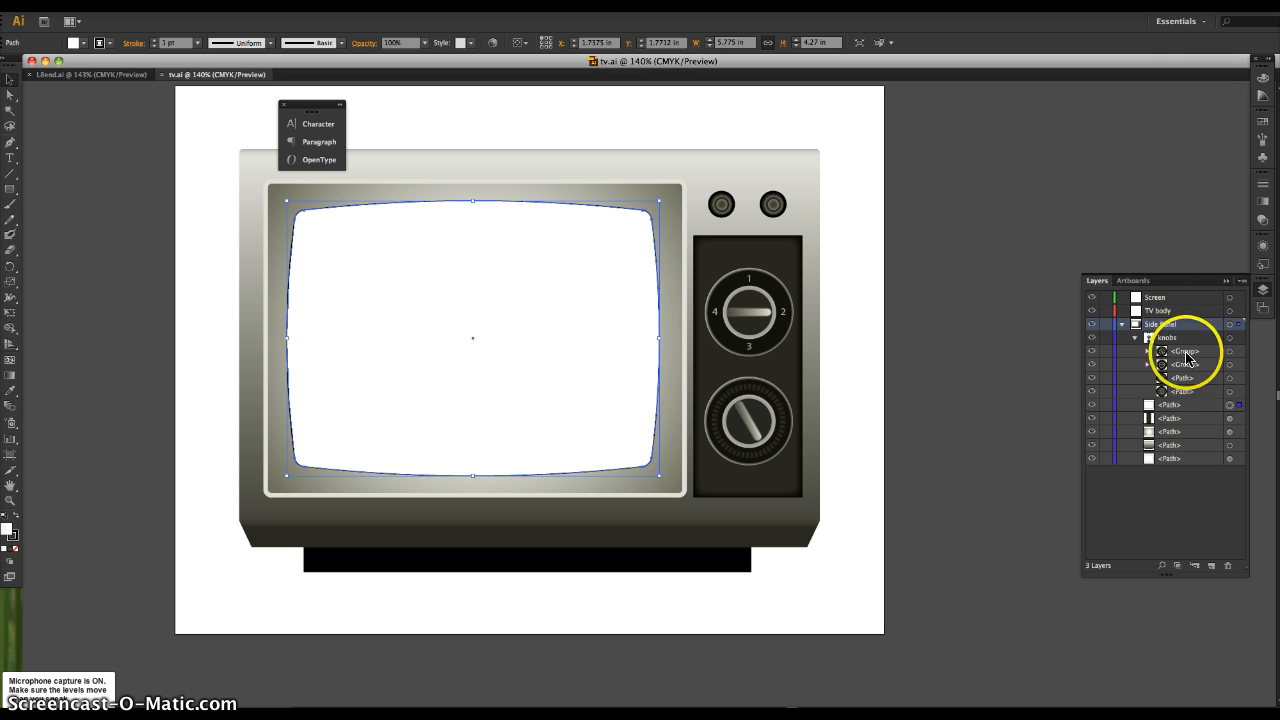
{"action": "left_click", "coordinate": [1211, 406]}
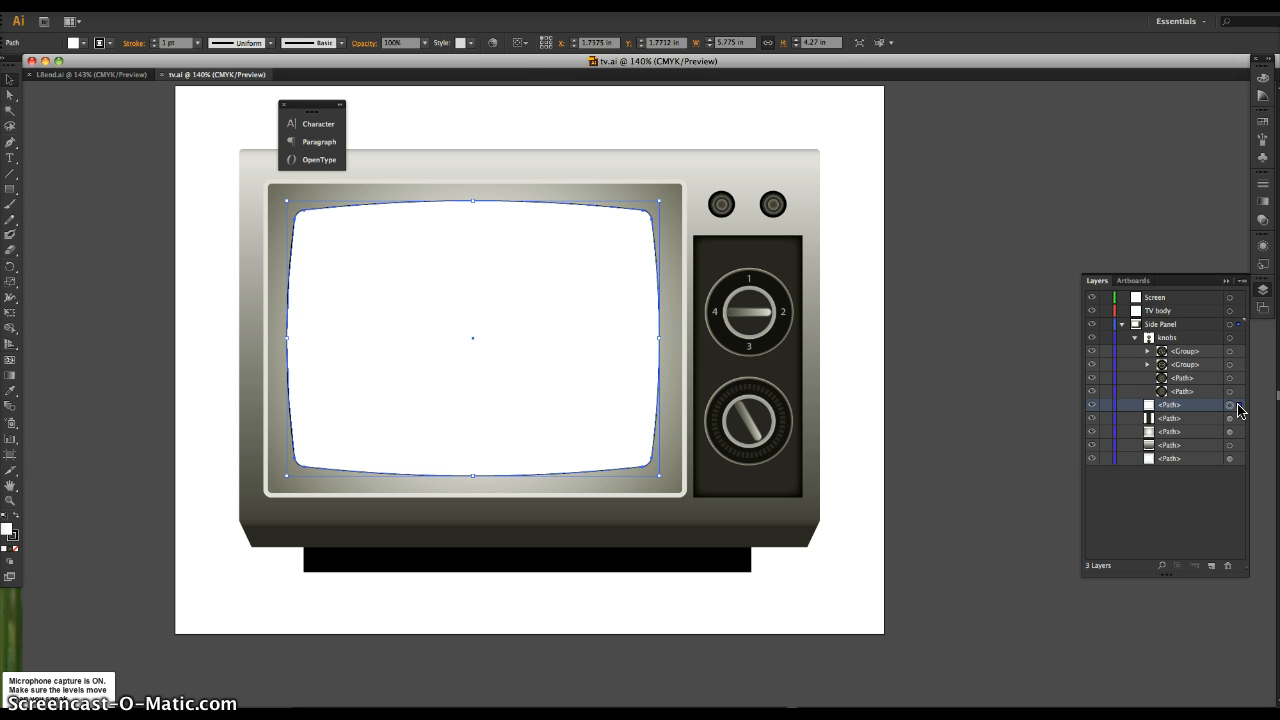
{"action": "left_click", "coordinate": [1238, 408]}
{"action": "left_click_drag", "start_coordinate": [1238, 408], "coordinate": [1238, 298]}
{"action": "left_click_drag", "start_coordinate": [1238, 298], "coordinate": [1238, 298]}
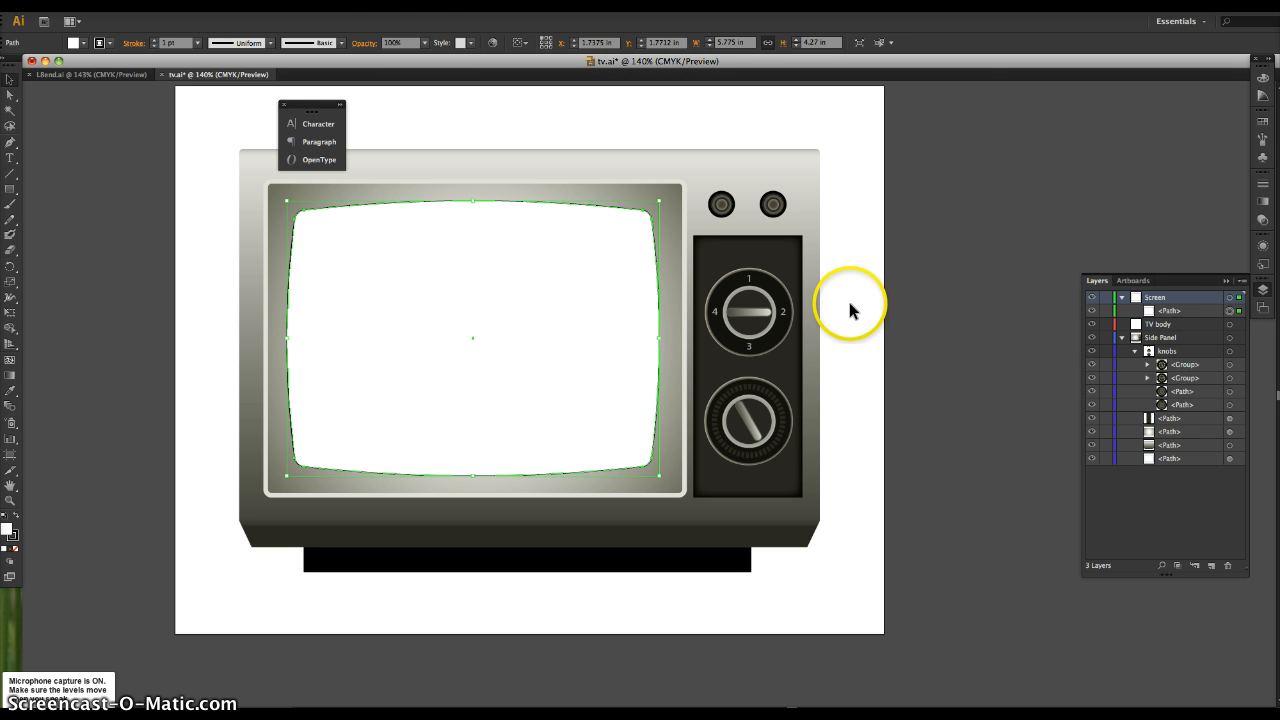
{"action": "left_click", "coordinate": [231, 6]}
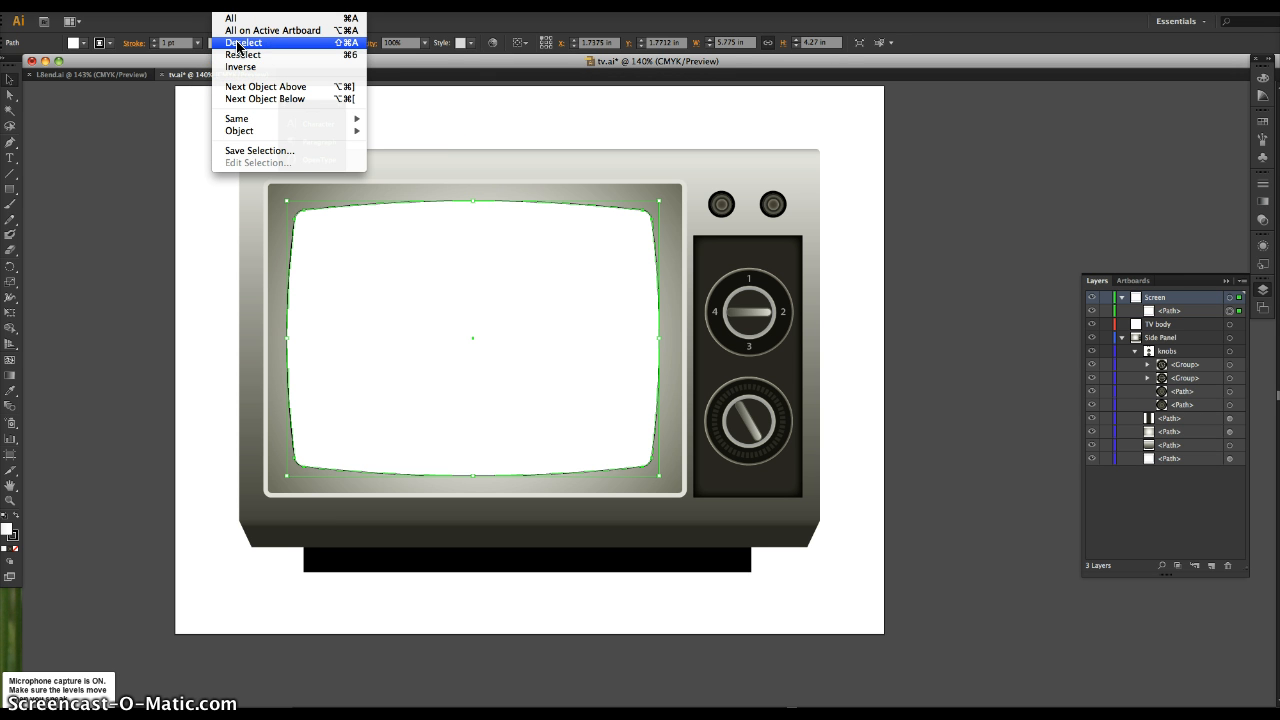
{"action": "left_click", "coordinate": [233, 6]}
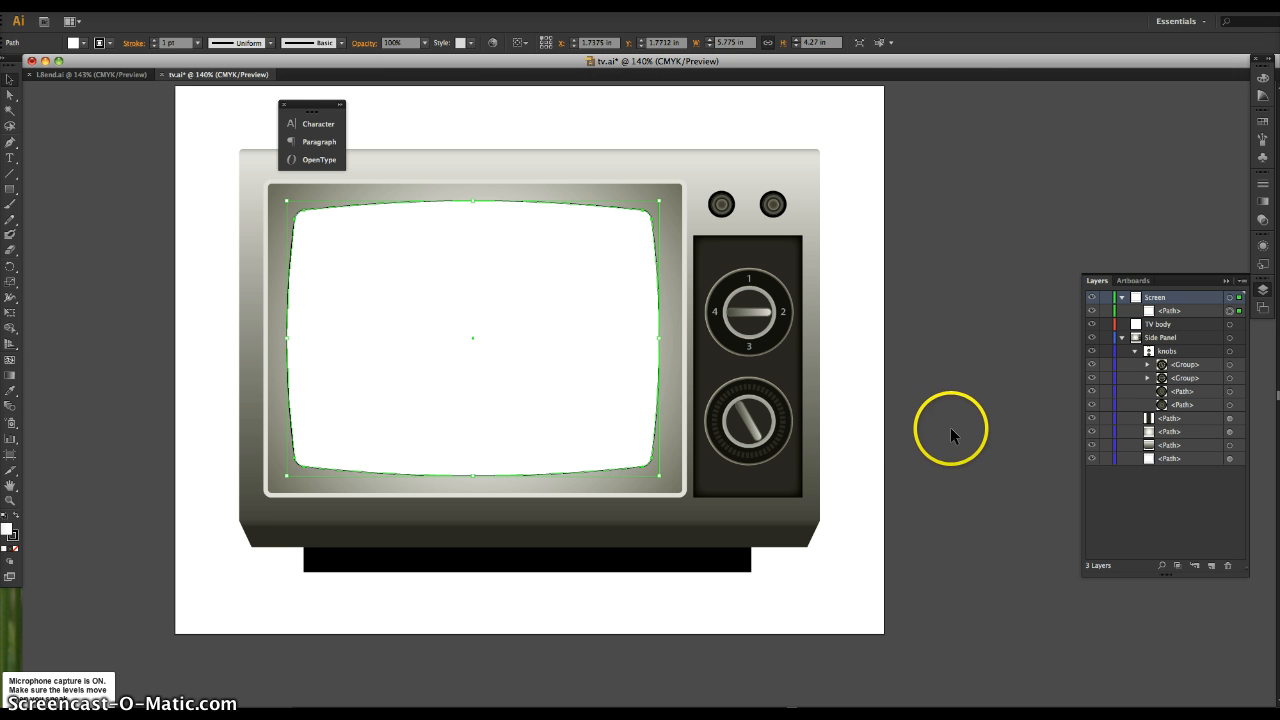
{"action": "left_click", "coordinate": [859, 432]}
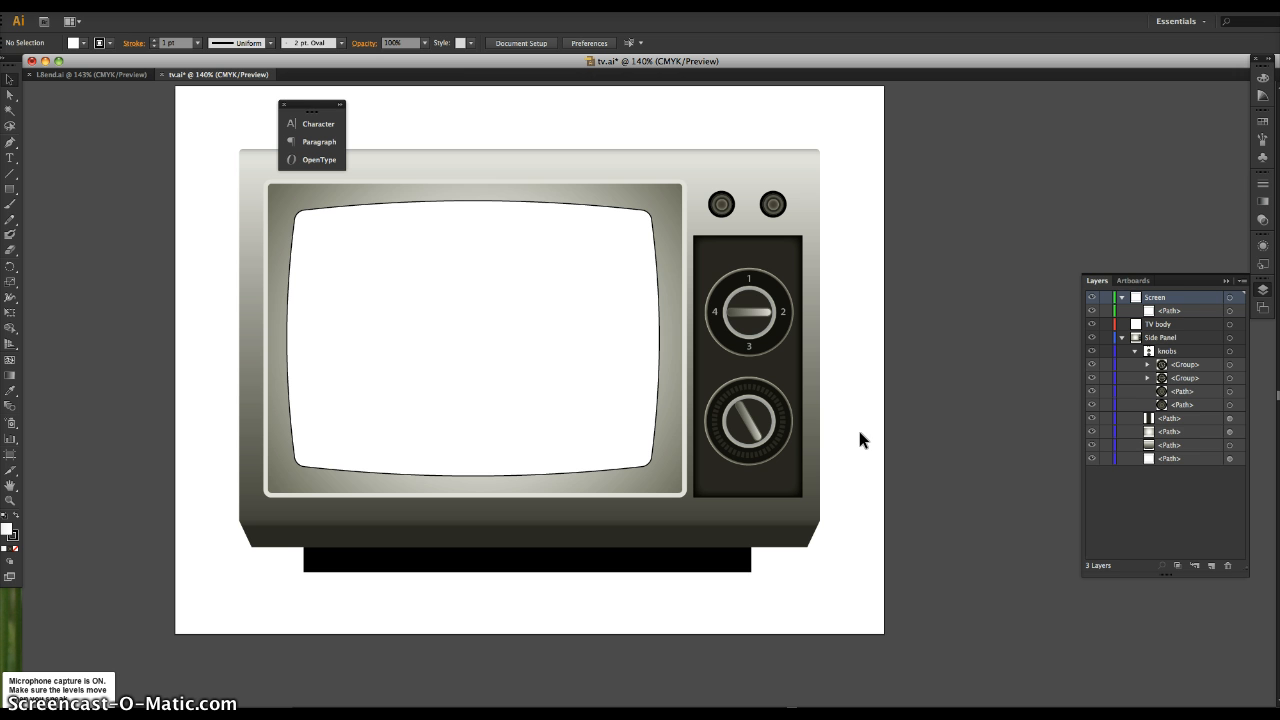
Move the large white rectangle path at the bottom of the Side Panel layer into the TV body layer
{"action": "left_click", "coordinate": [1237, 460]}
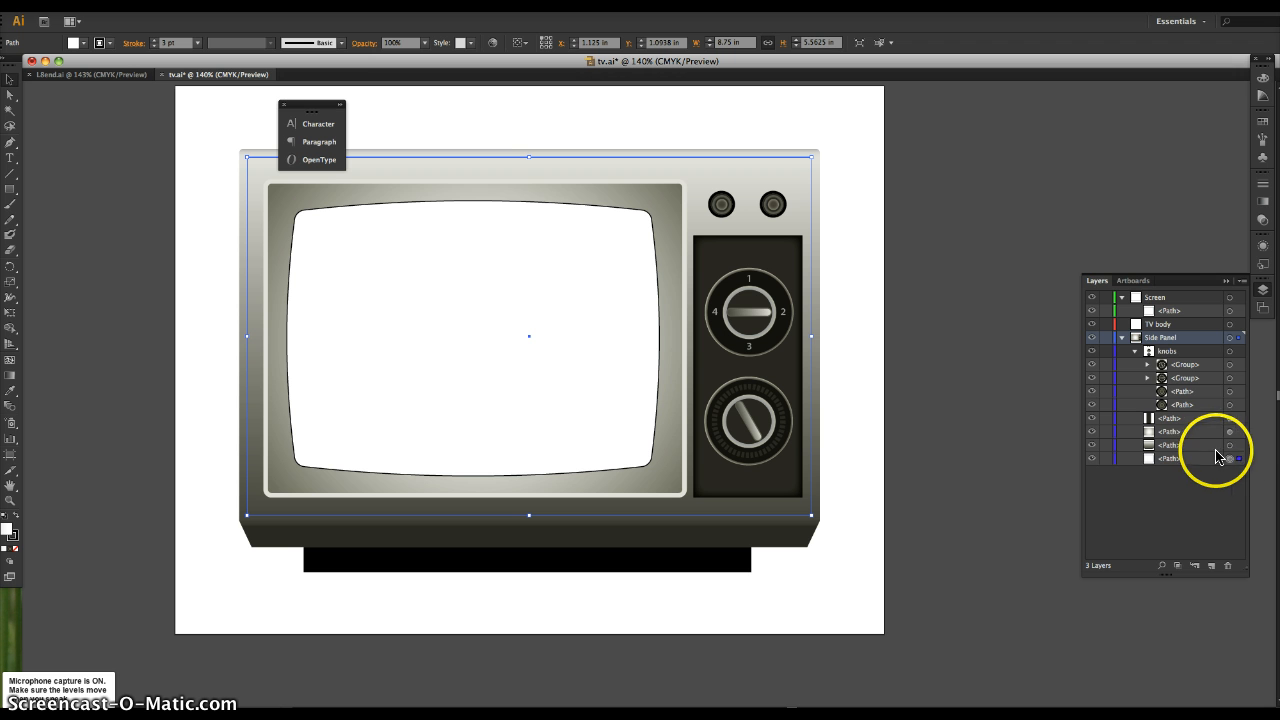
{"action": "left_click", "coordinate": [1206, 464]}
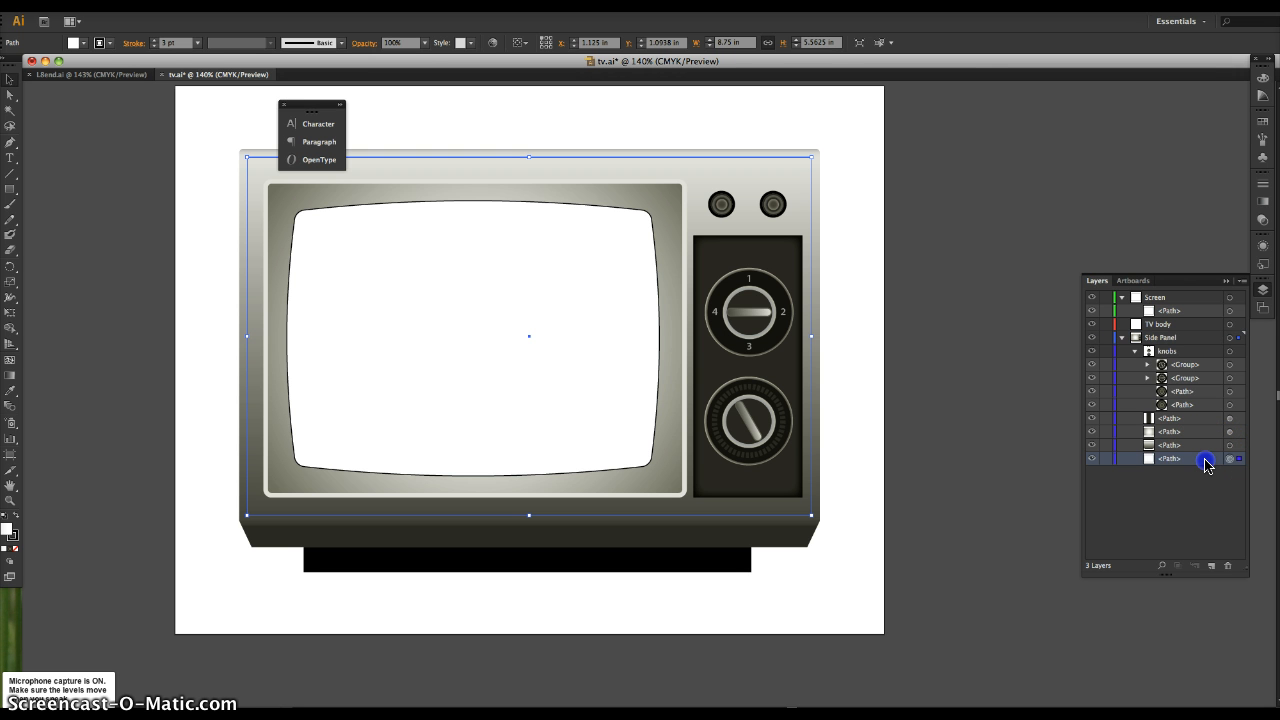
{"action": "left_click_drag", "start_coordinate": [1206, 464], "coordinate": [1193, 323]}
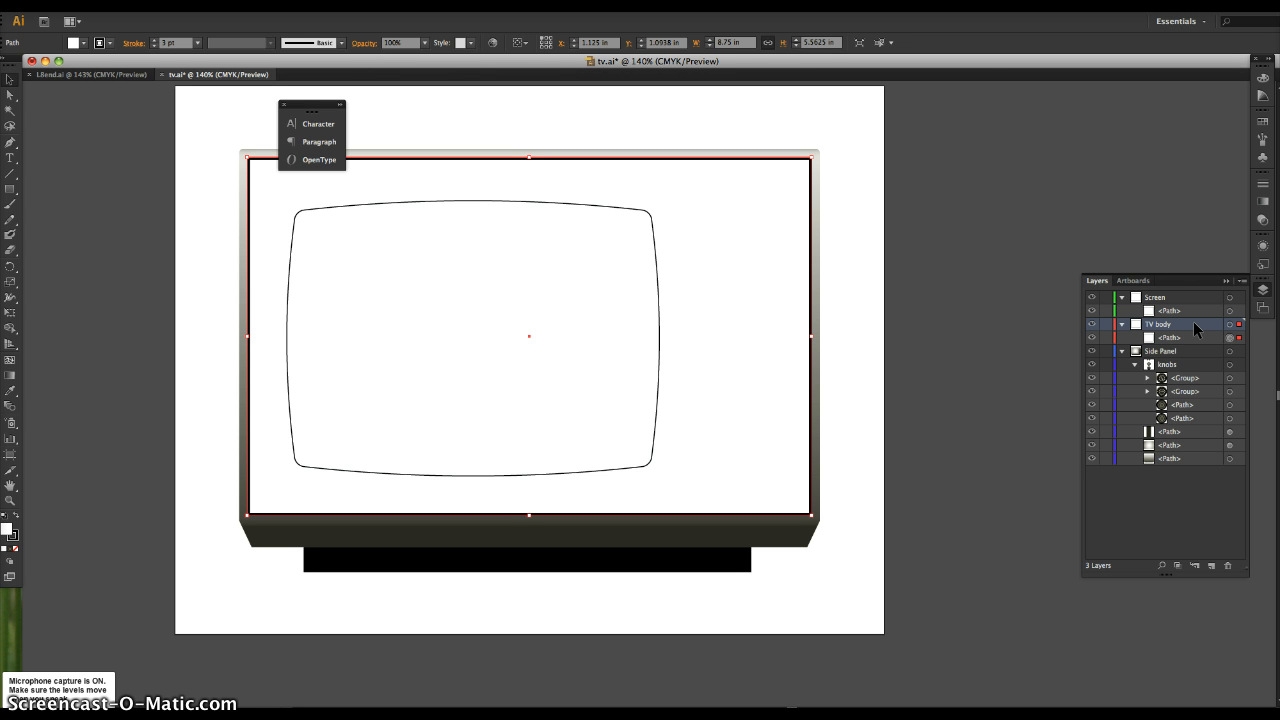
Move the gradient cabinet path and the screen frame path together from the Side Panel layer into the TV body layer
{"action": "left_click", "coordinate": [1194, 458]}
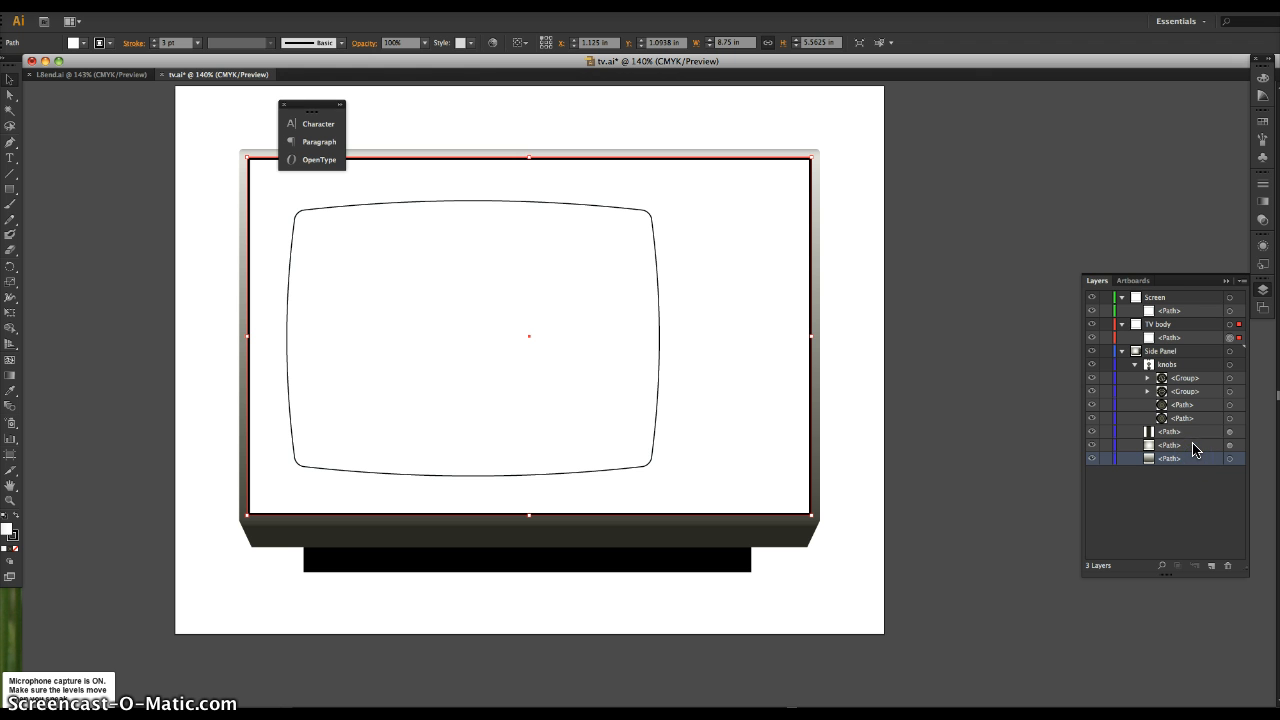
{"action": "left_click", "coordinate": [1193, 446], "text": "shift"}
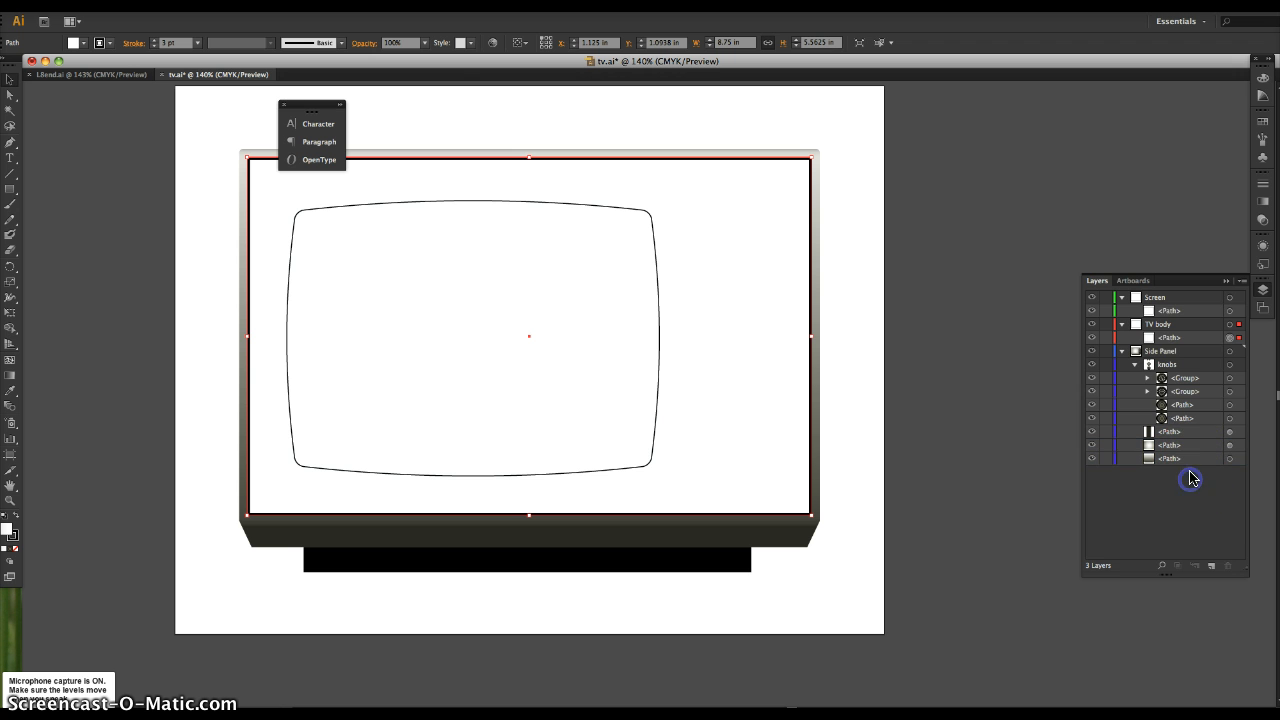
{"action": "left_click", "coordinate": [1191, 458]}
{"action": "left_click", "coordinate": [1191, 445], "text": "shift"}
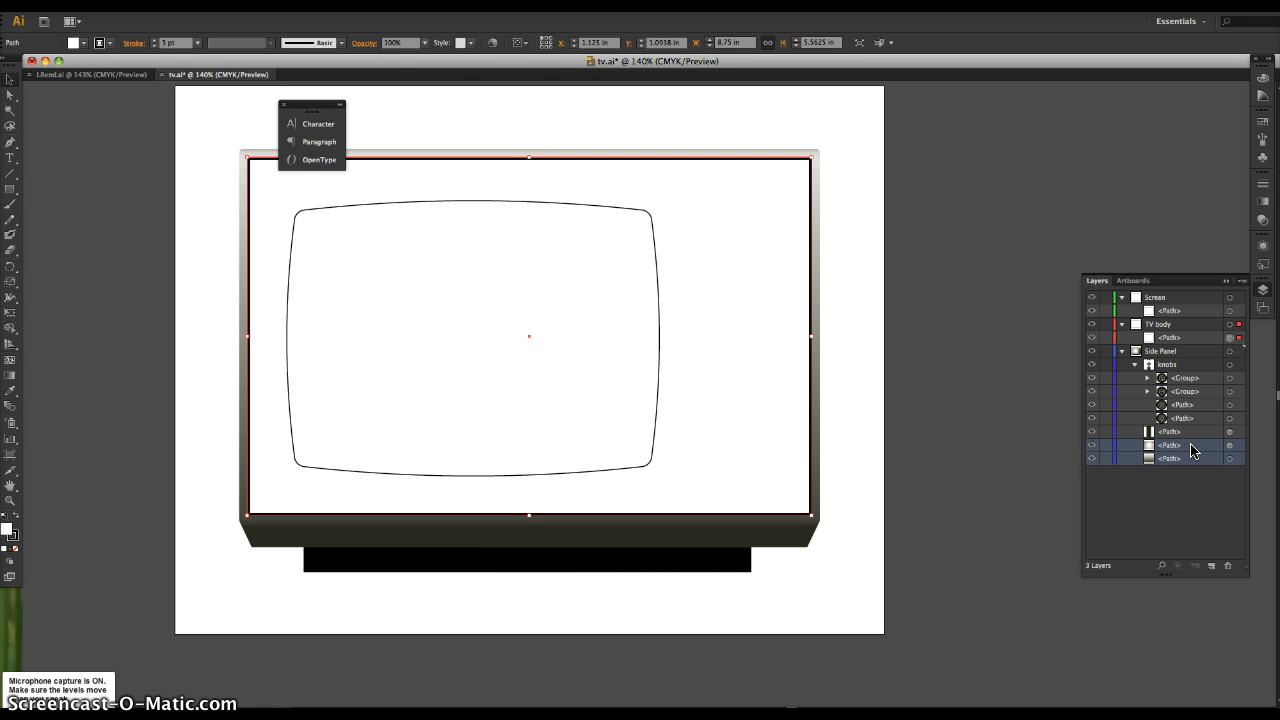
{"action": "left_click", "coordinate": [1191, 449]}
{"action": "left_click_drag", "start_coordinate": [1191, 449], "coordinate": [1186, 322]}
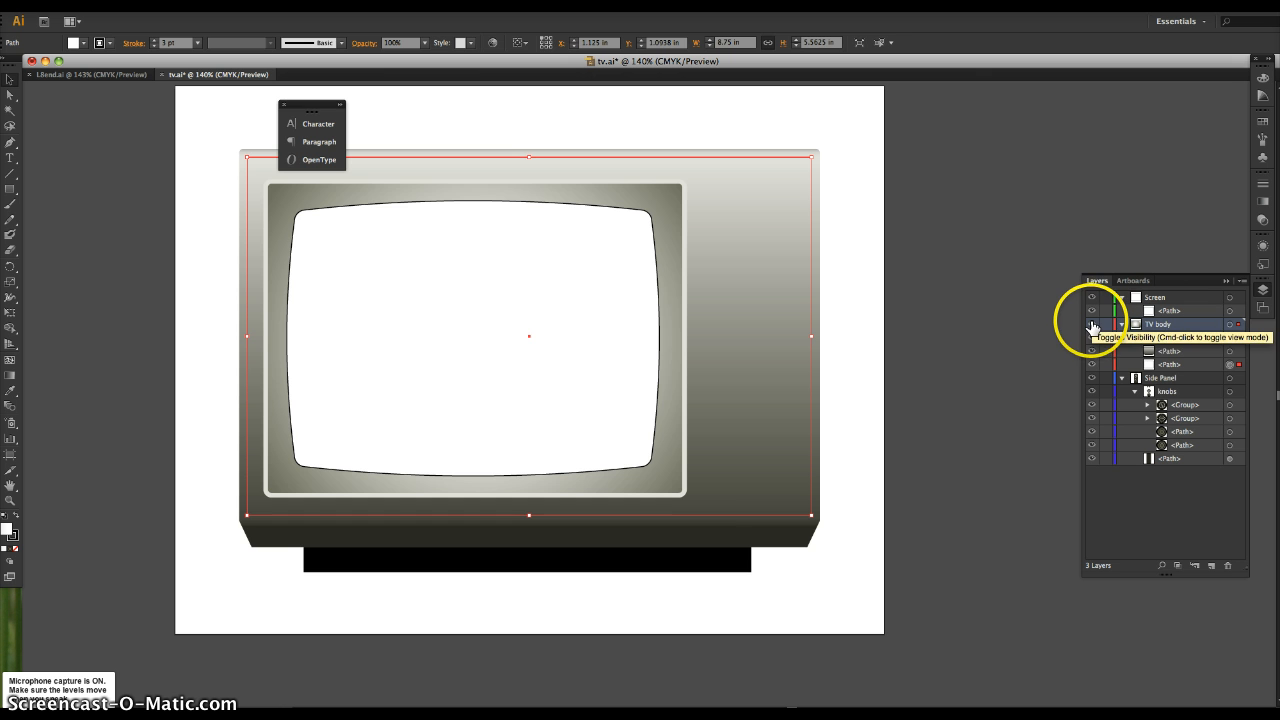
Check the contents of the TV body and Screen layers by hiding both and showing them again
{"action": "left_click", "coordinate": [1091, 325]}
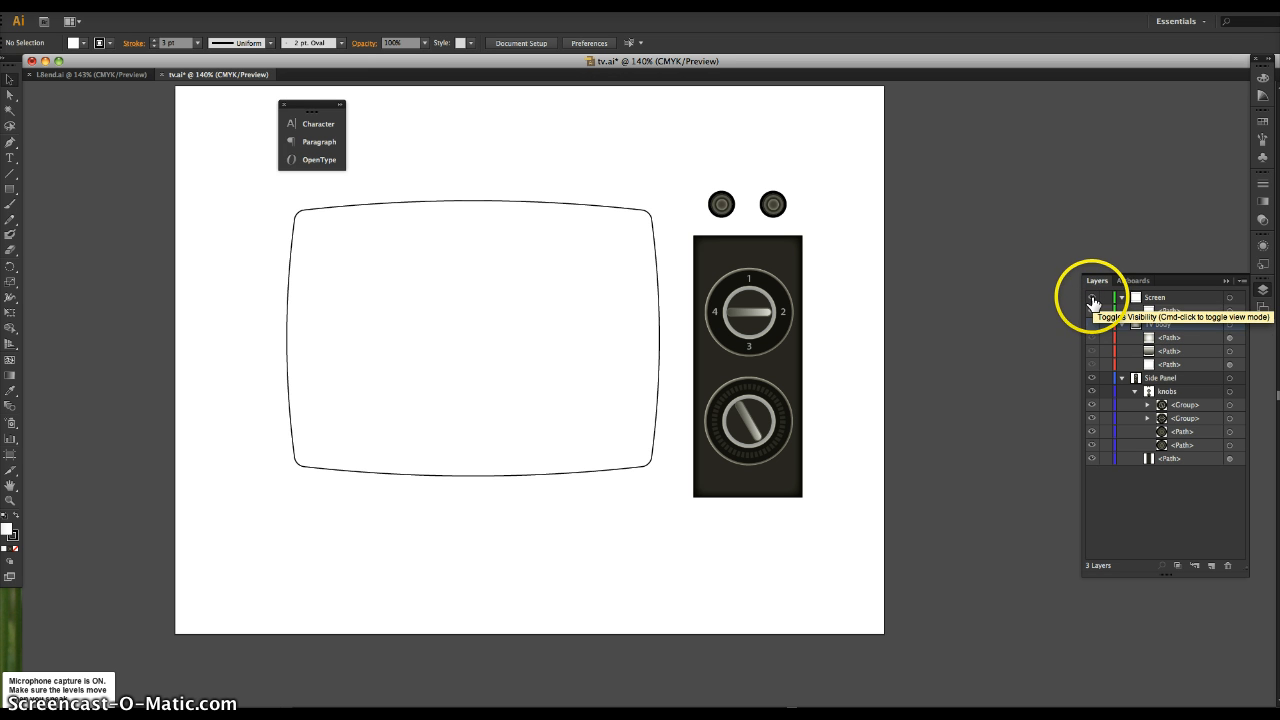
{"action": "left_click", "coordinate": [1091, 297]}
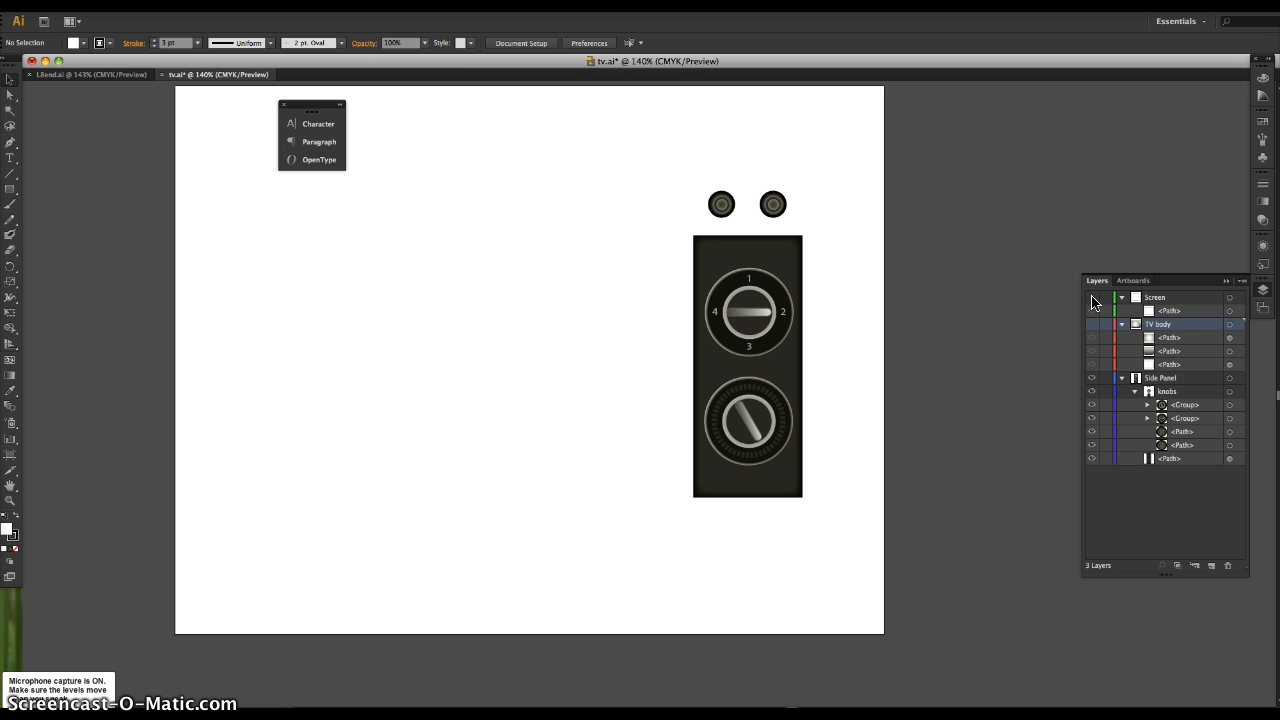
{"action": "left_click", "coordinate": [1091, 297]}
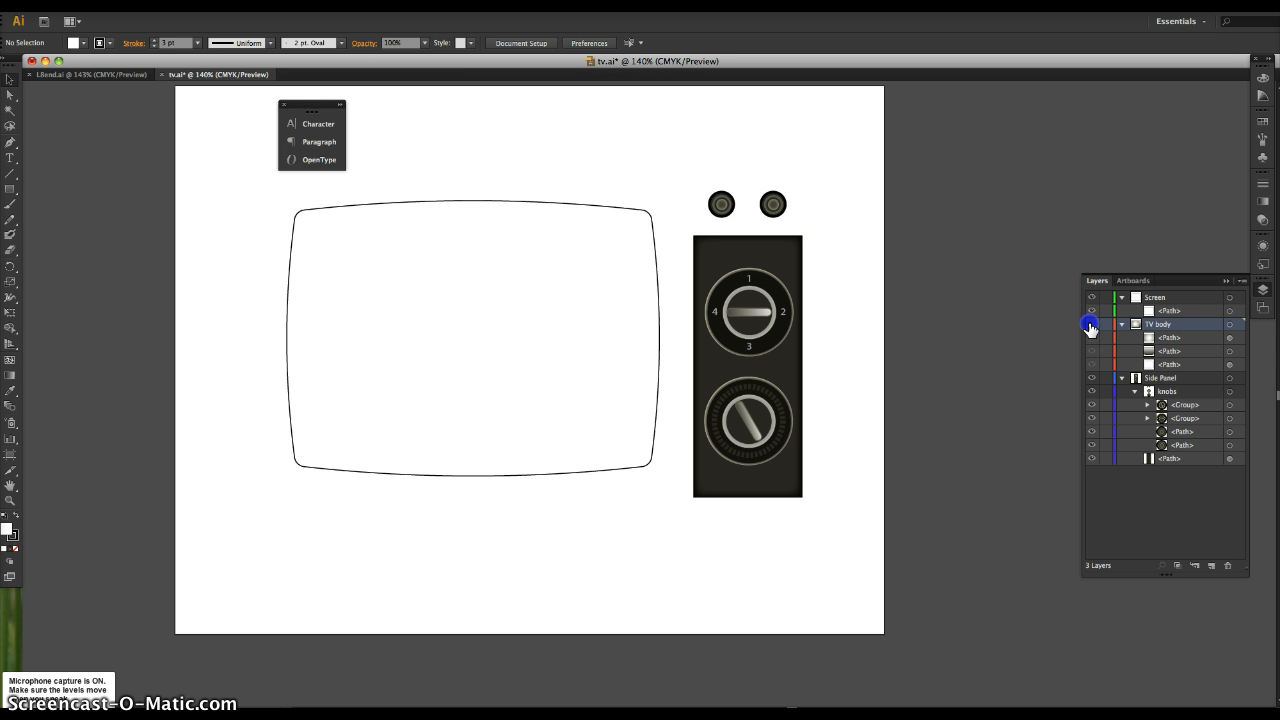
{"action": "left_click", "coordinate": [1091, 324]}
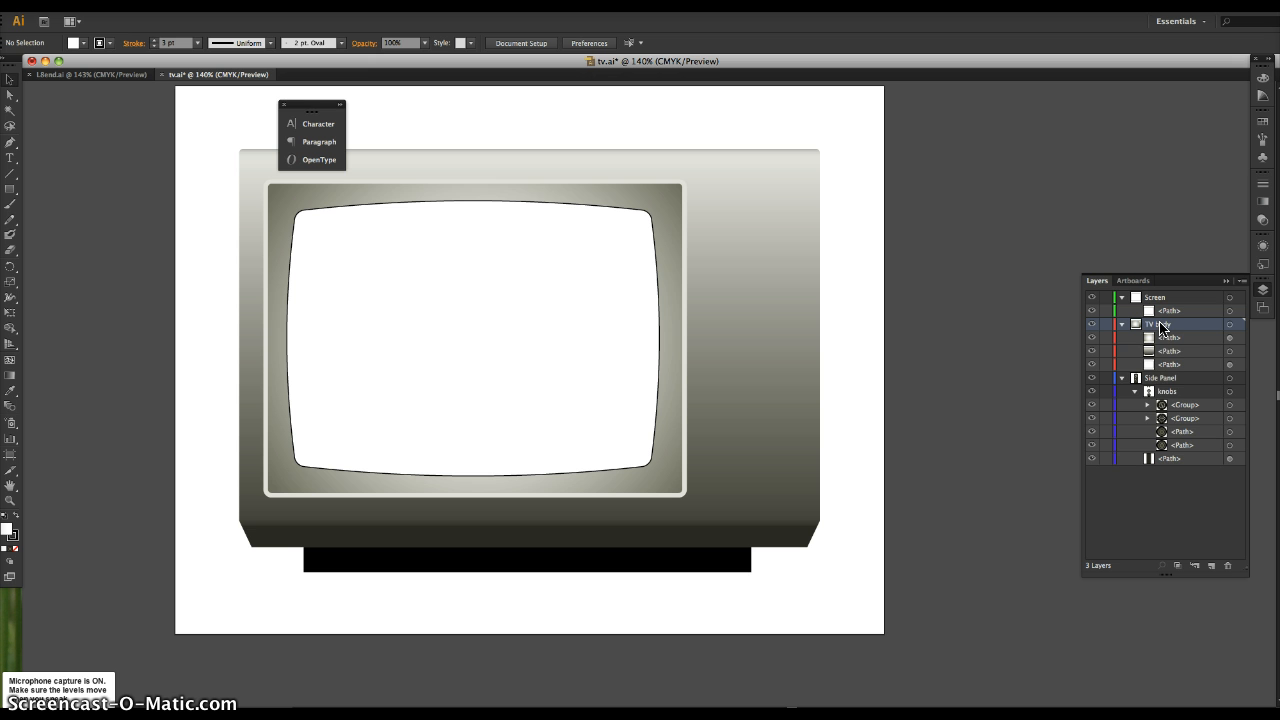
Try to move the expanded Side Panel layer above the TV body layer, and undo the move
{"action": "left_click_drag", "start_coordinate": [1162, 326], "coordinate": [1160, 378]}
{"action": "left_click", "coordinate": [1183, 380]}
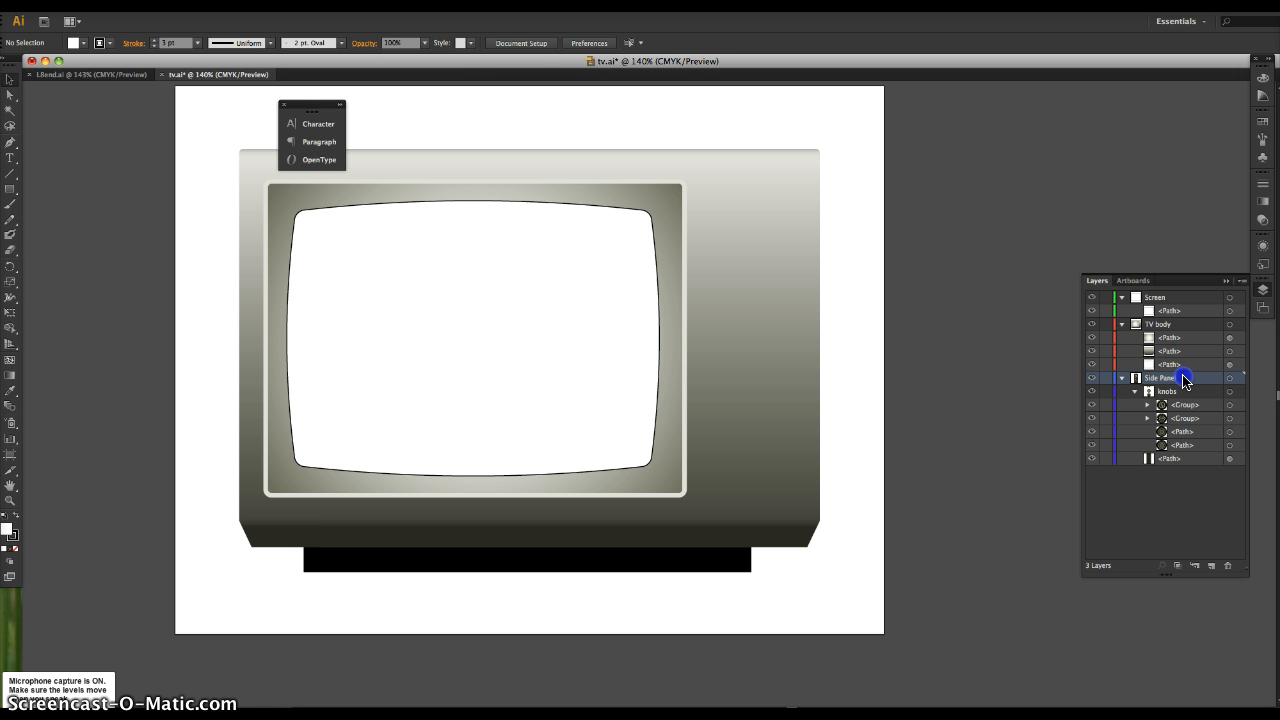
{"action": "left_click_drag", "start_coordinate": [1183, 380], "coordinate": [1177, 316]}
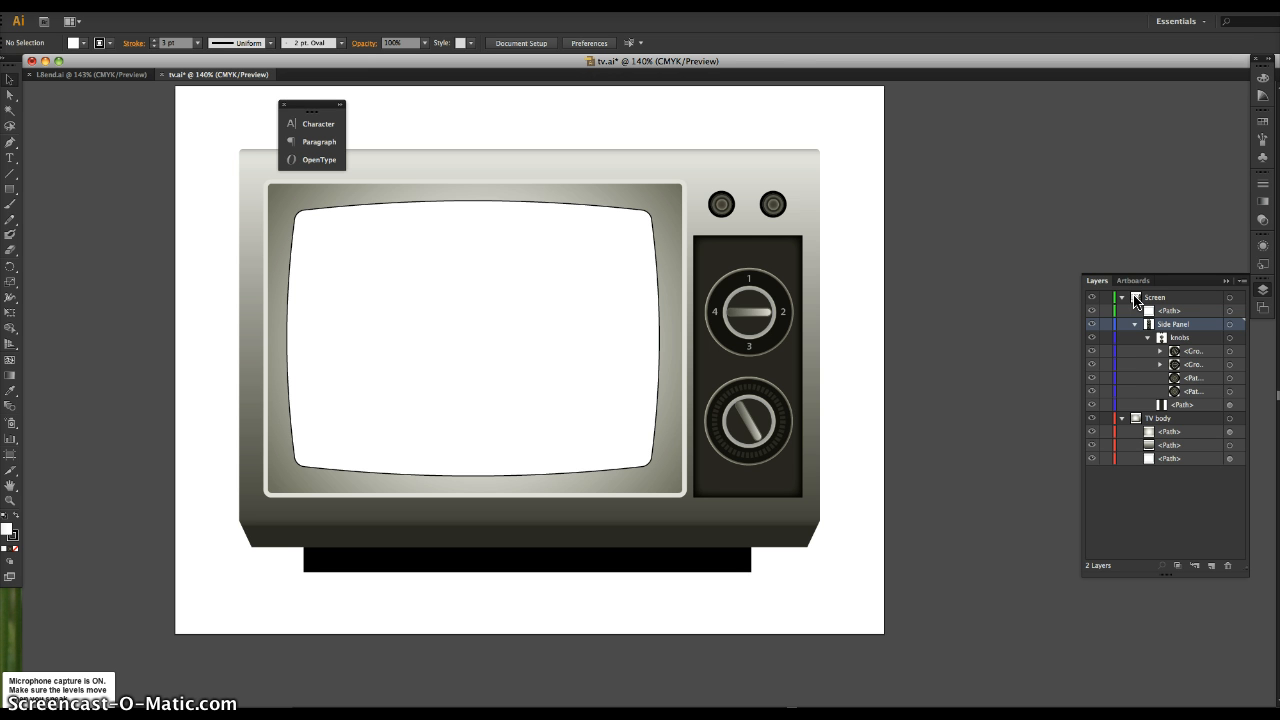
{"action": "key", "text": "super+z"}
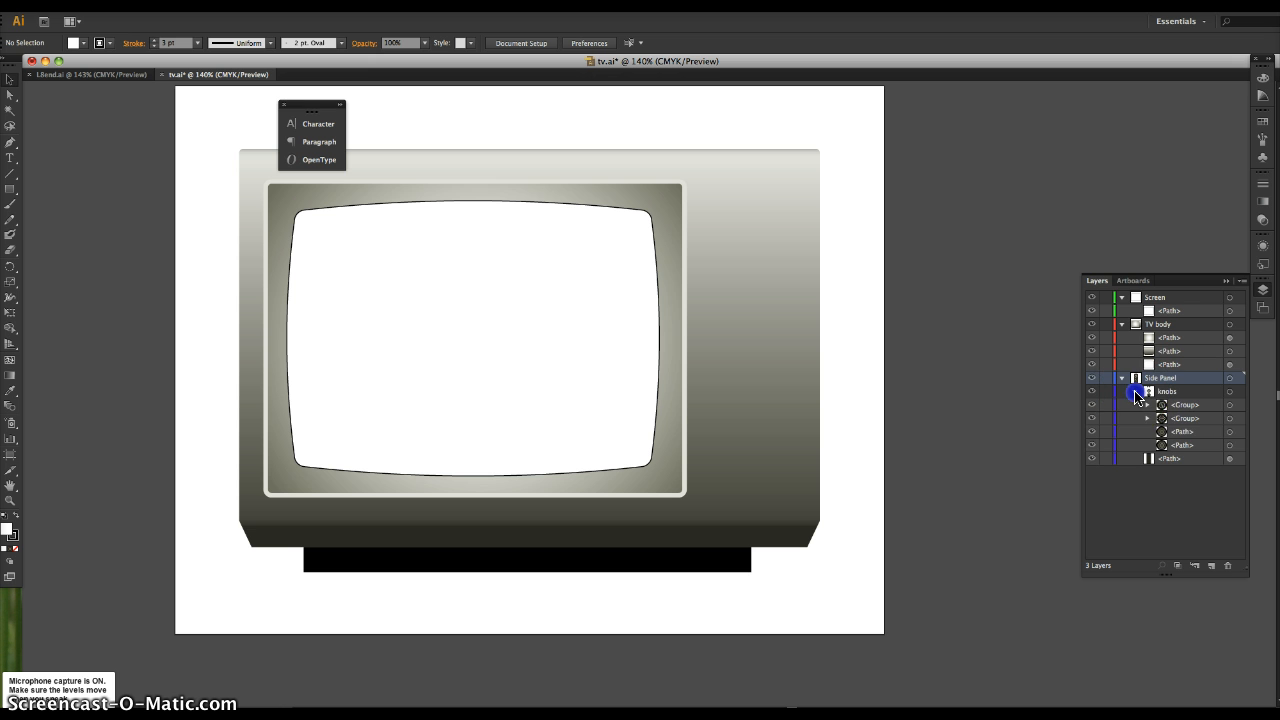
Collapse the knobs sublayer and all three layers, and place the Side Panel layer between Screen and TV body
{"action": "left_click", "coordinate": [1136, 392]}
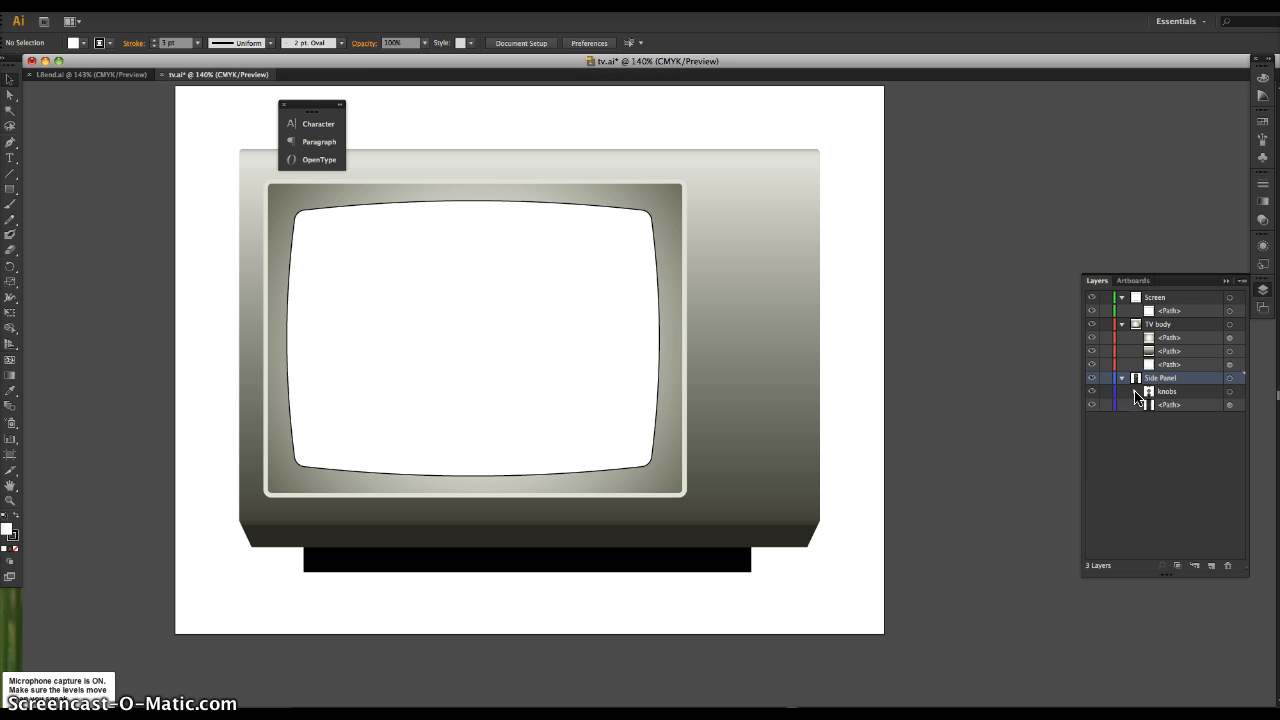
{"action": "left_click", "coordinate": [1122, 325]}
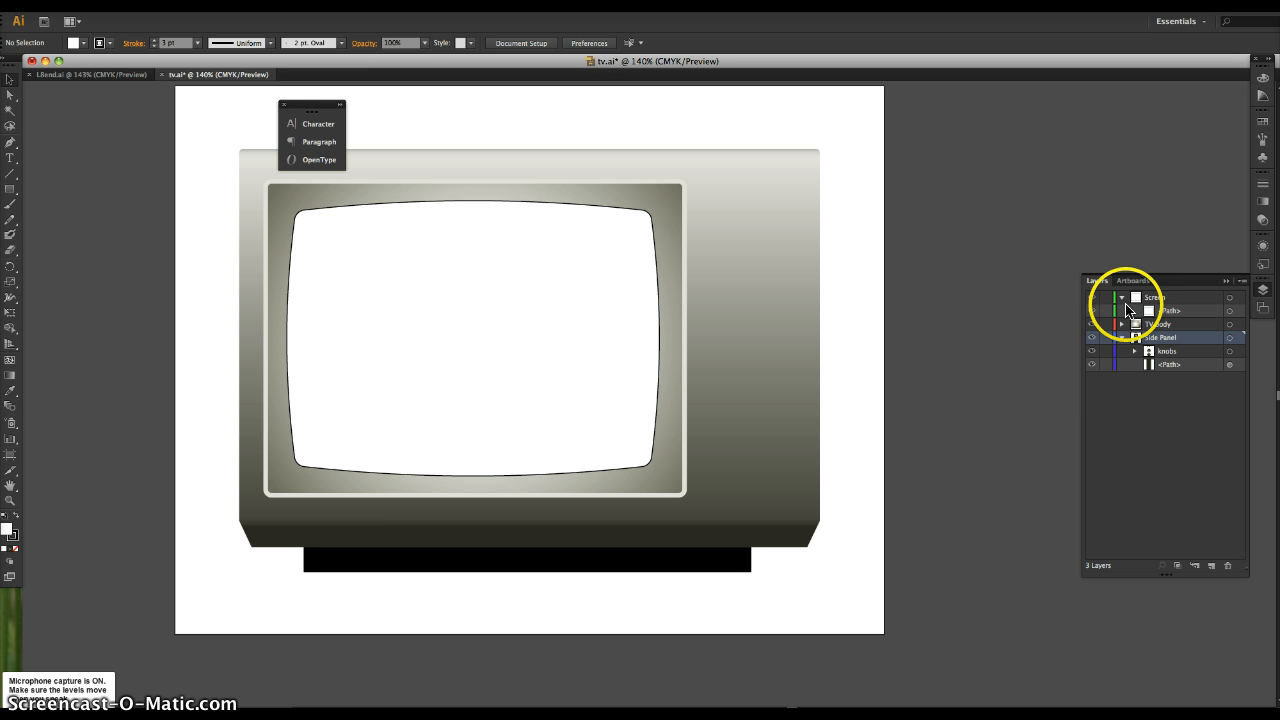
{"action": "left_click", "coordinate": [1122, 299]}
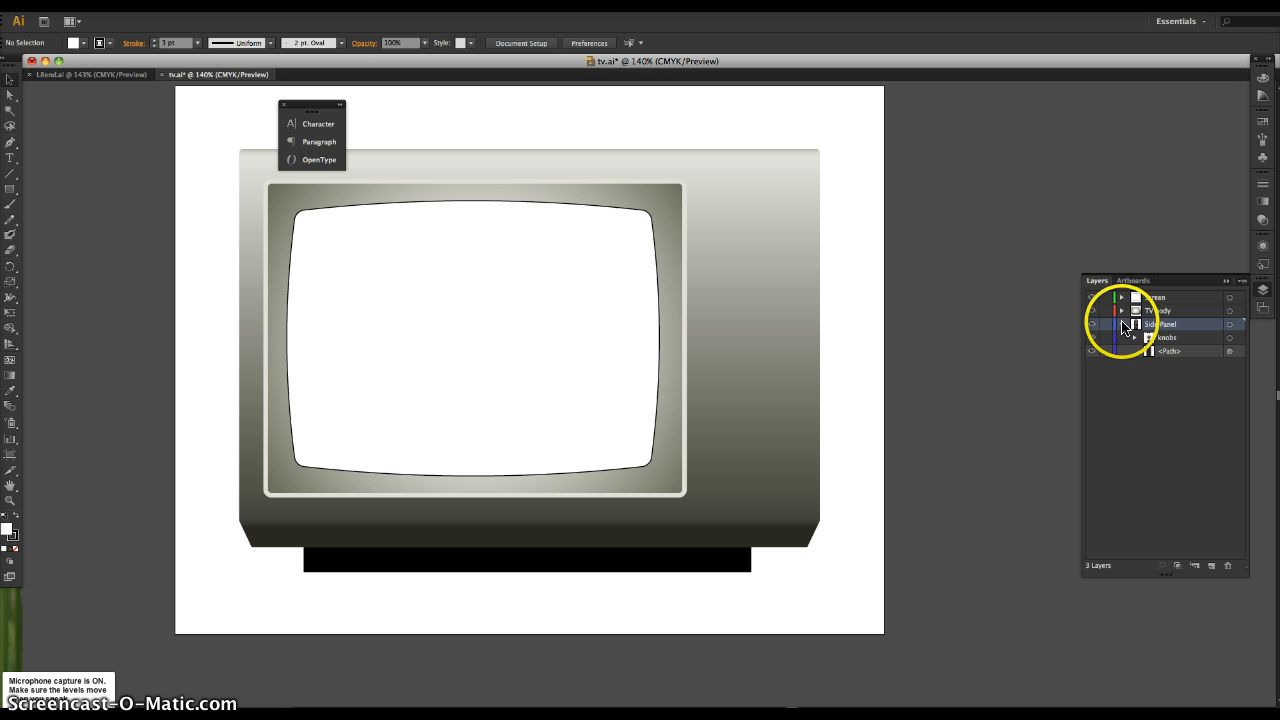
{"action": "left_click", "coordinate": [1122, 325]}
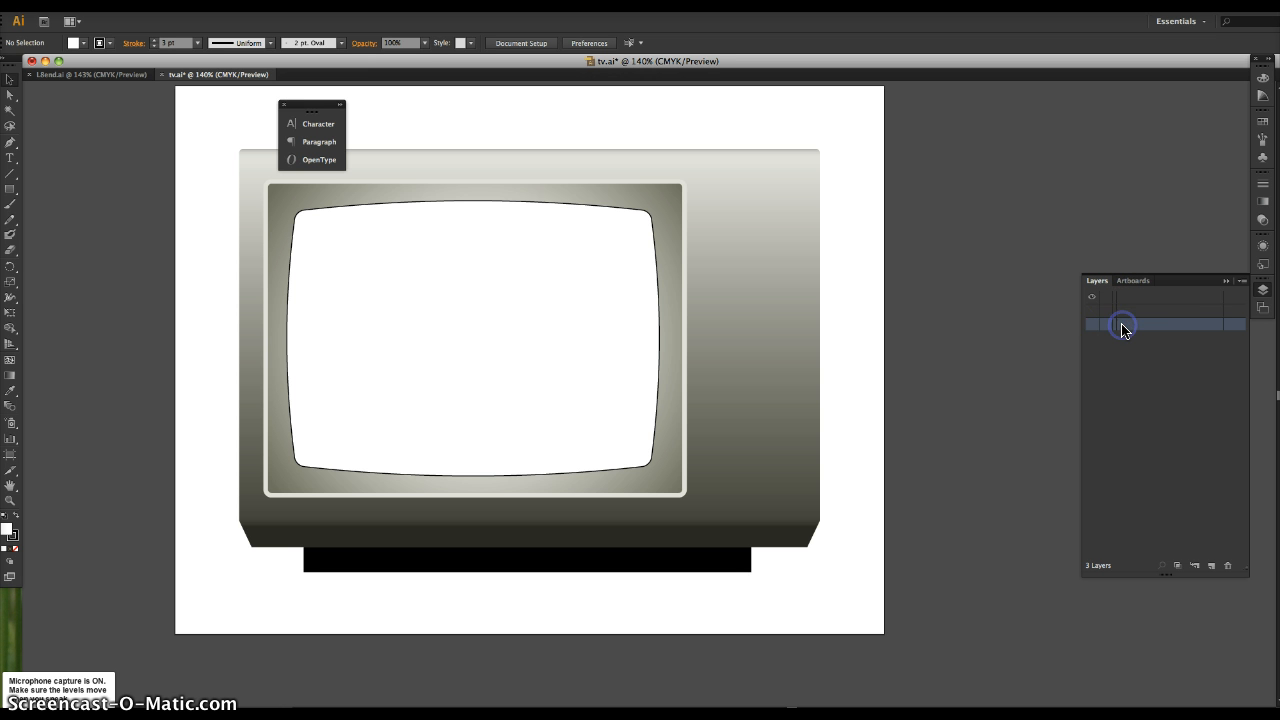
{"action": "left_click_drag", "start_coordinate": [1146, 328], "coordinate": [1151, 305]}
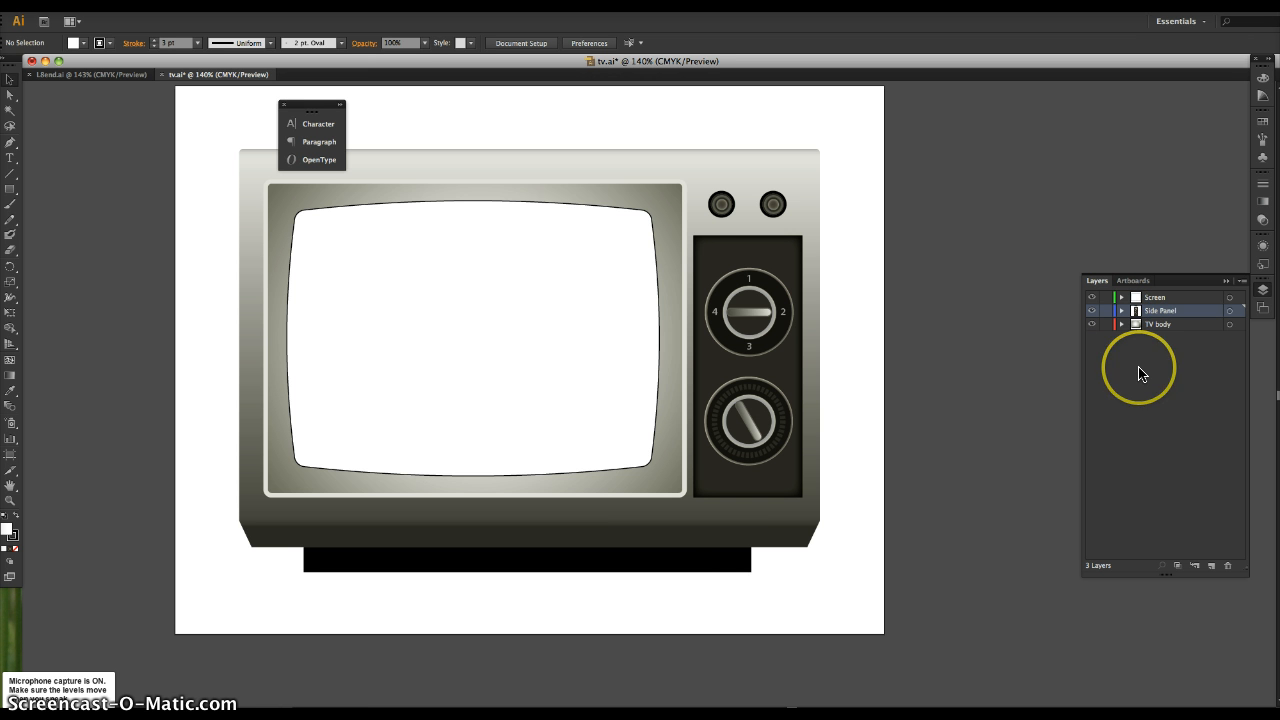